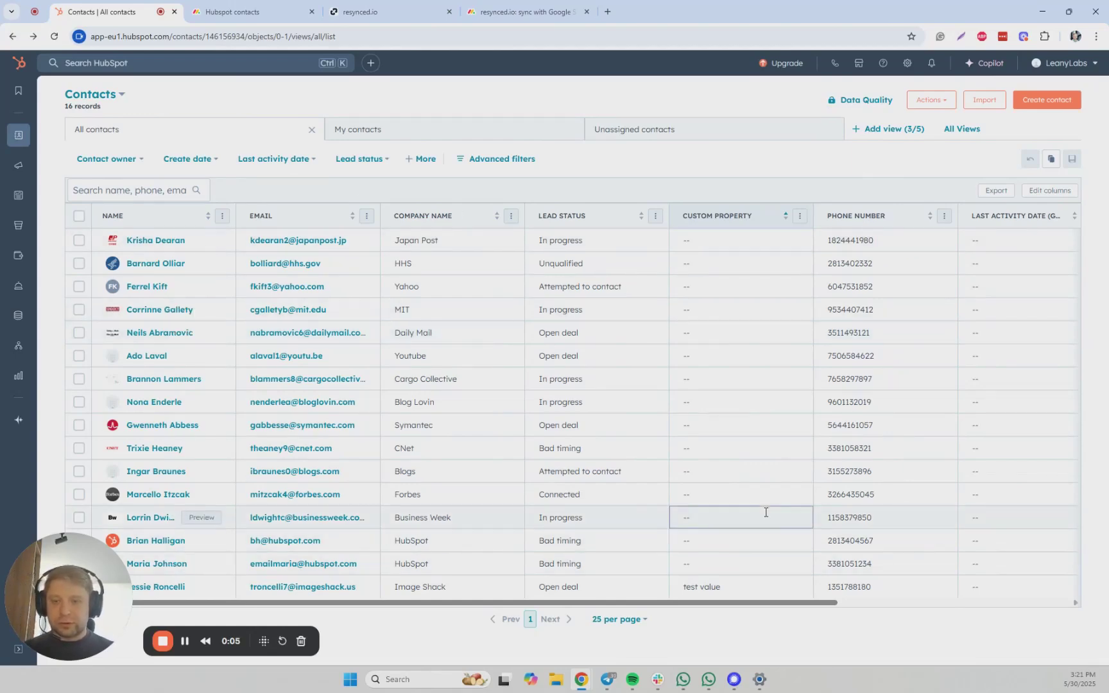
- Switch to the monday.com Hubspot contacts board and review the labels in the Lead Status column's settings
click(248, 13)
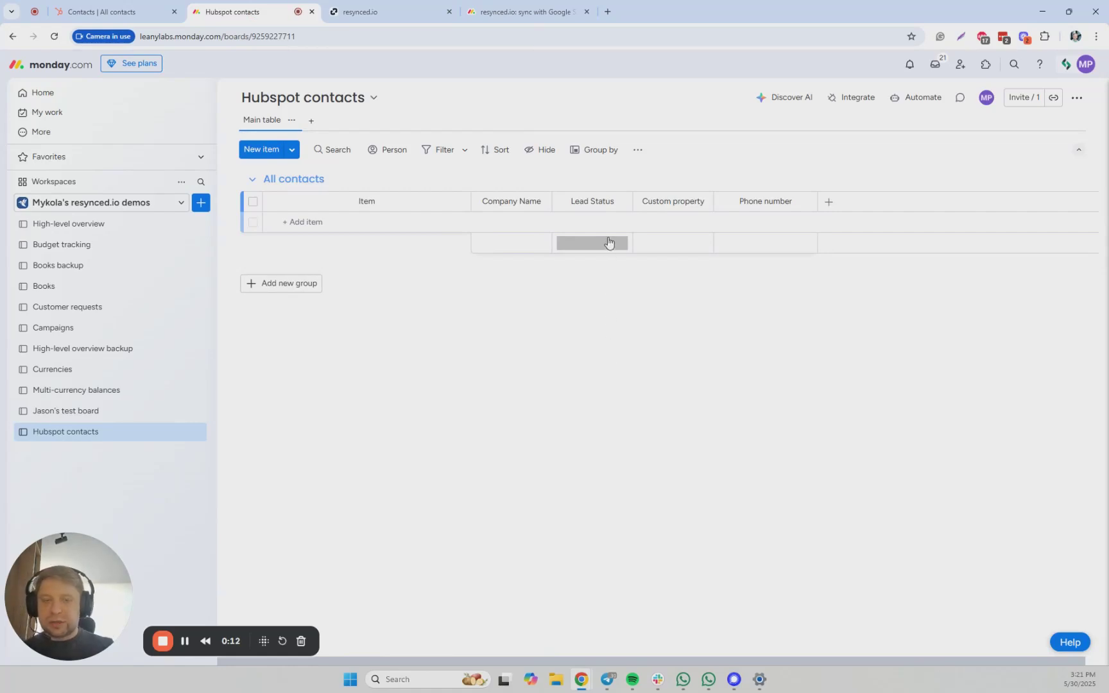
click(619, 202)
mouse_move(666, 239)
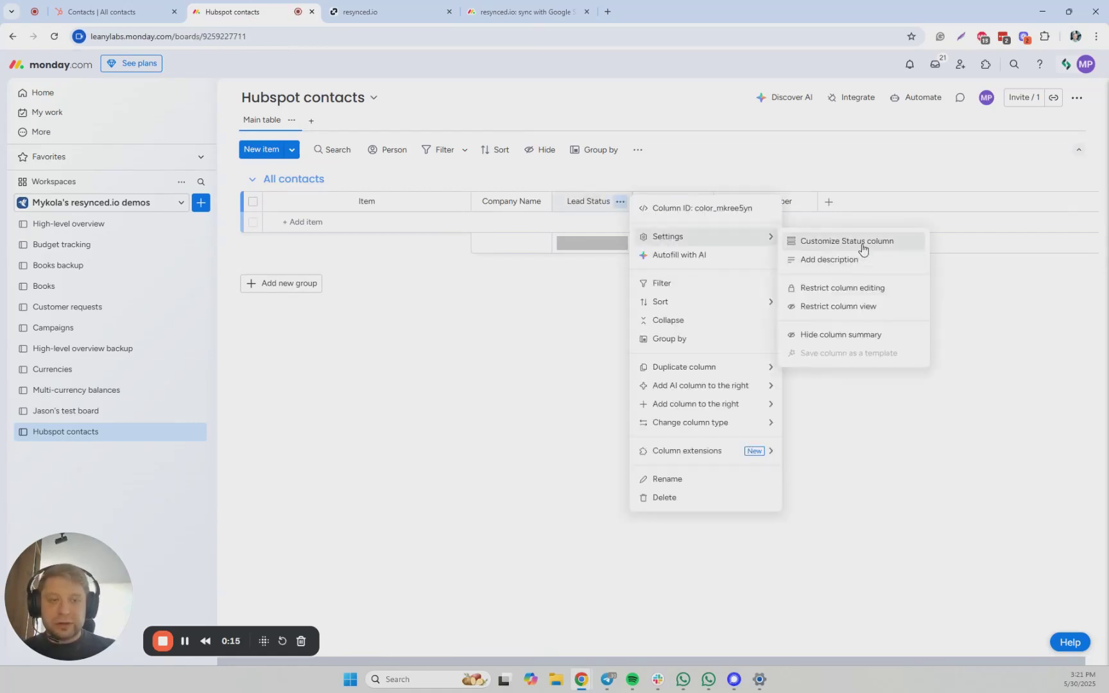
click(860, 242)
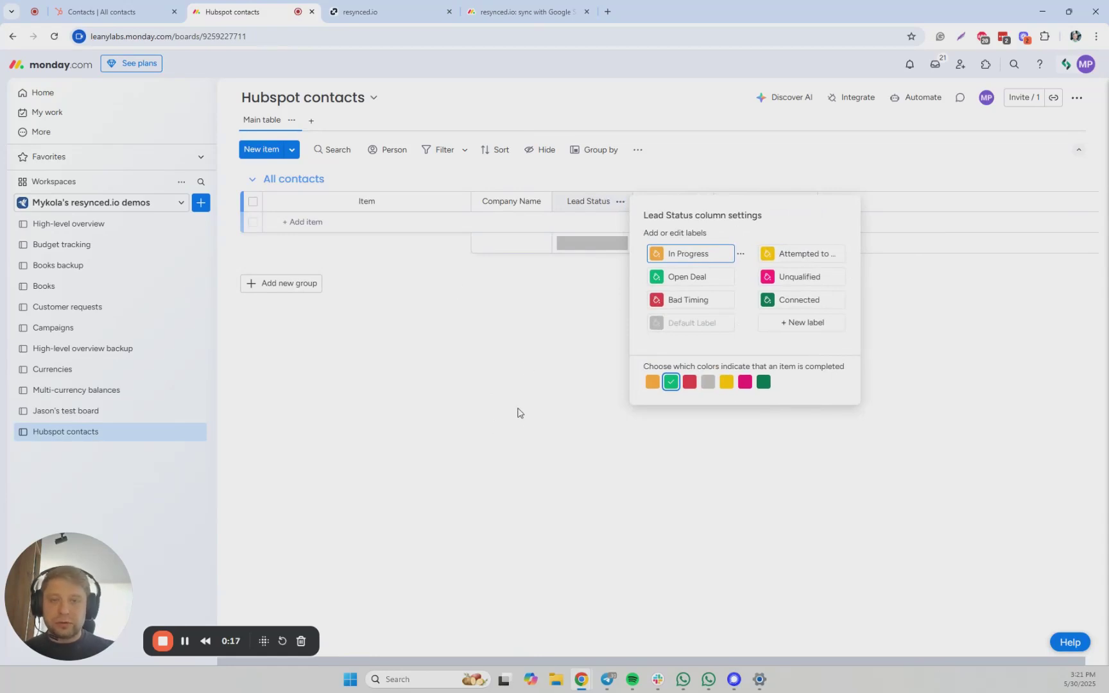
click(519, 411)
- View the resynced.io synchronizations and the app's monday.com marketplace listing, and return to resynced.io
click(386, 20)
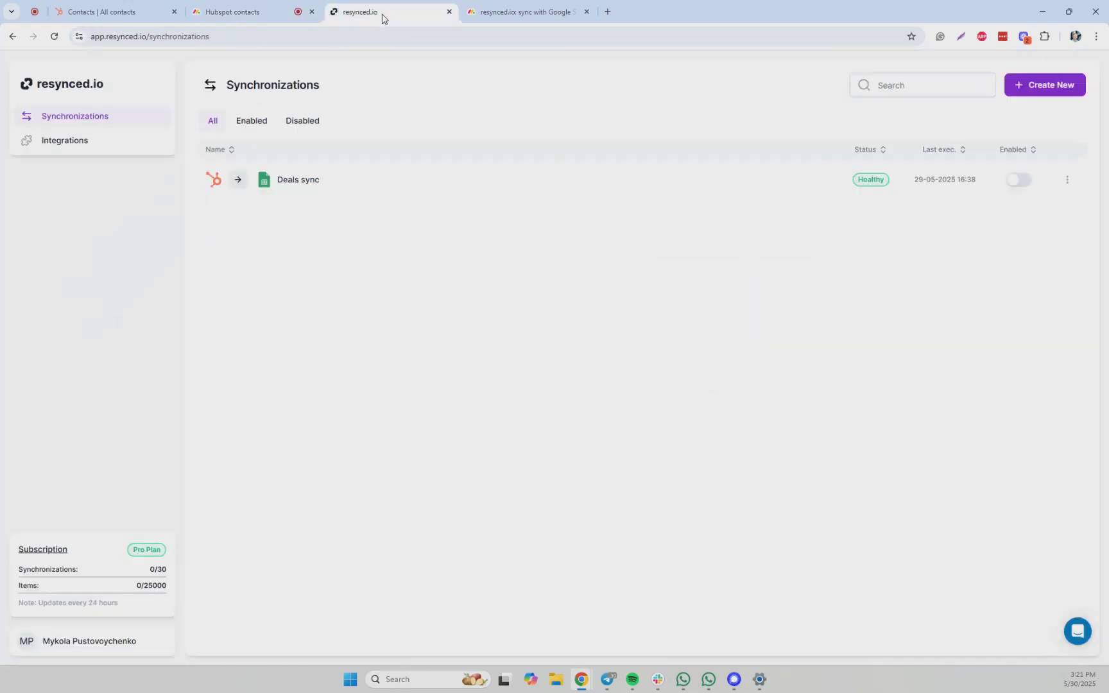
click(522, 17)
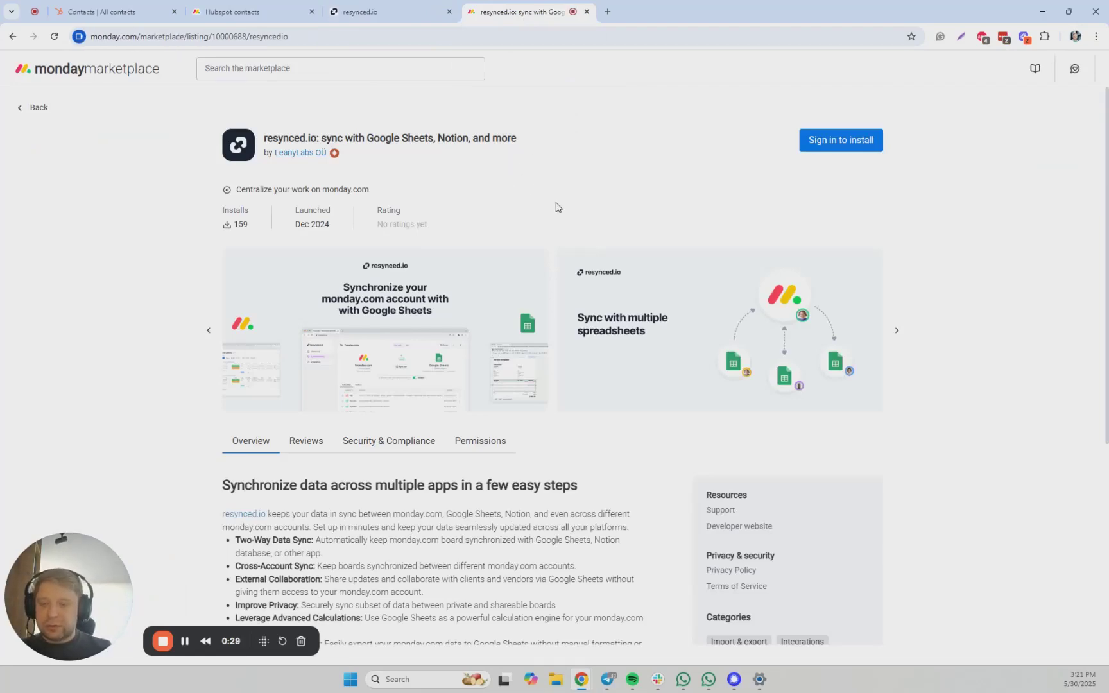
click(396, 18)
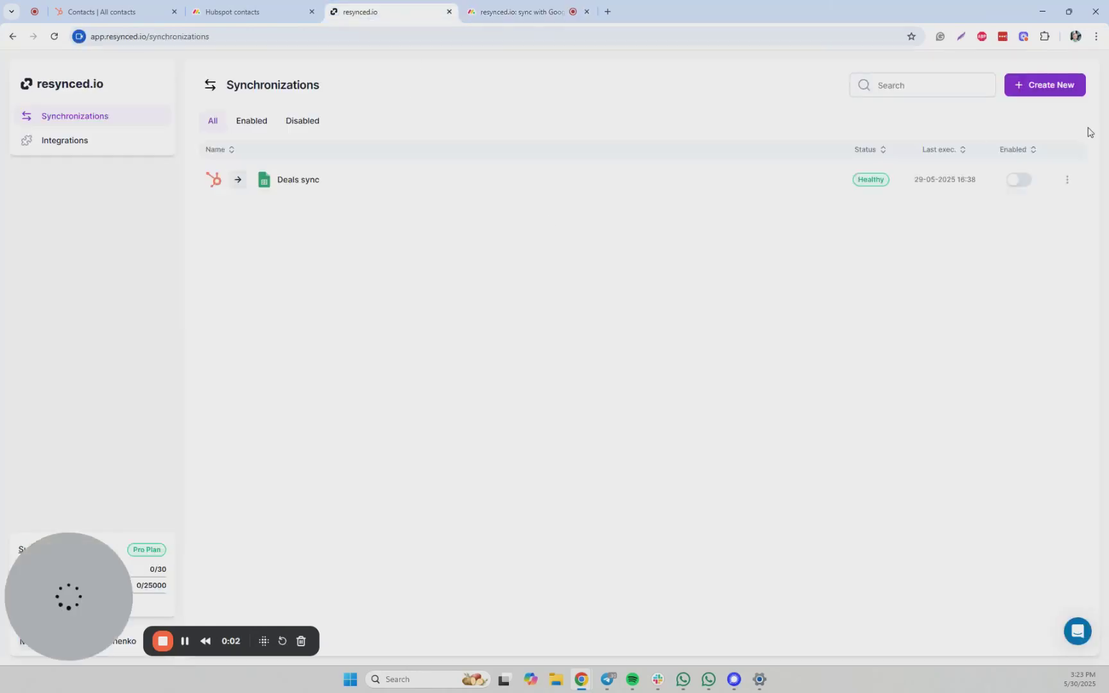
- Create a new synchronization named "Contacts sync" that links HubSpot with monday.com
click(1032, 89)
text(Contacts sync)
click(499, 139)
click(475, 335)
click(780, 141)
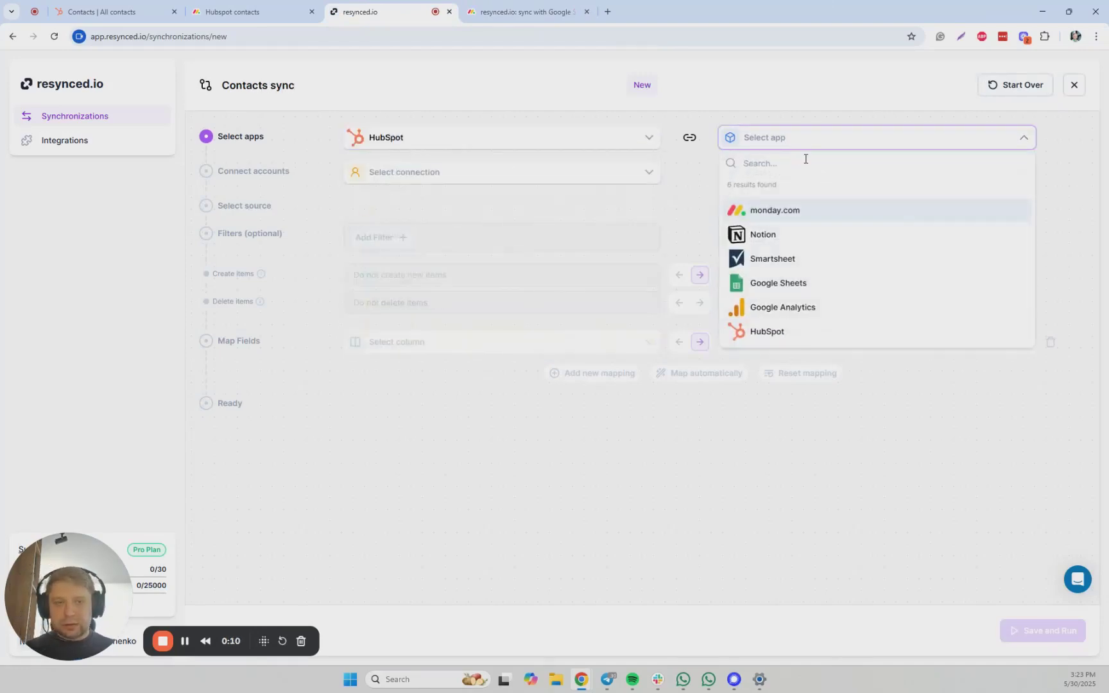
click(801, 212)
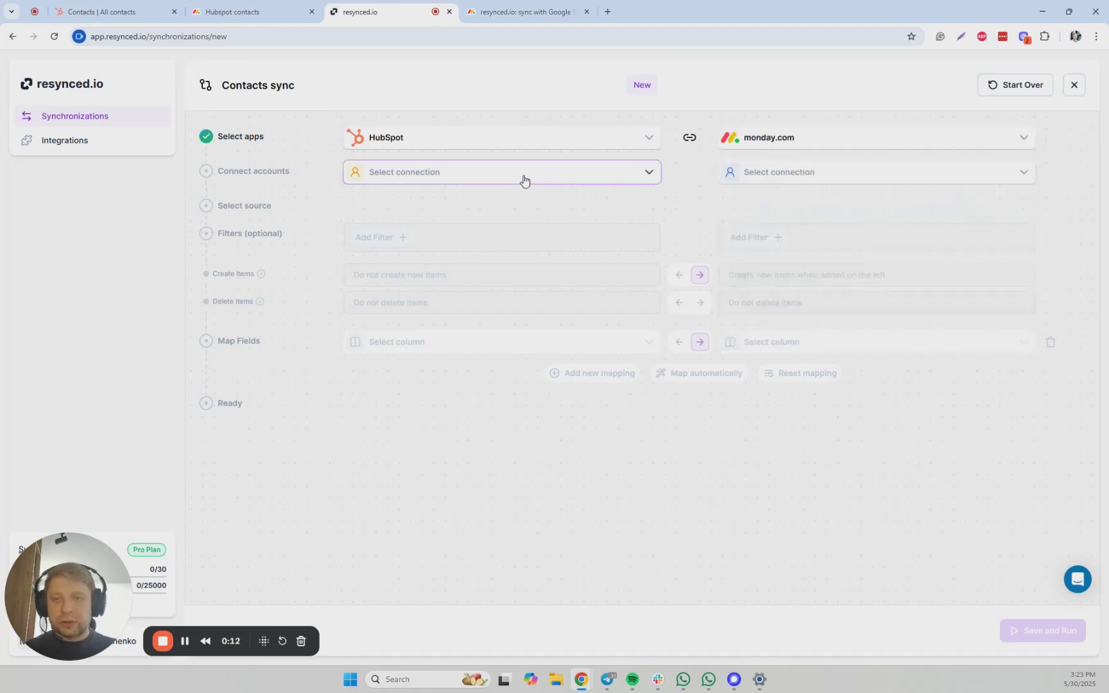
- Choose the existing account connections for both HubSpot and monday.com
click(524, 181)
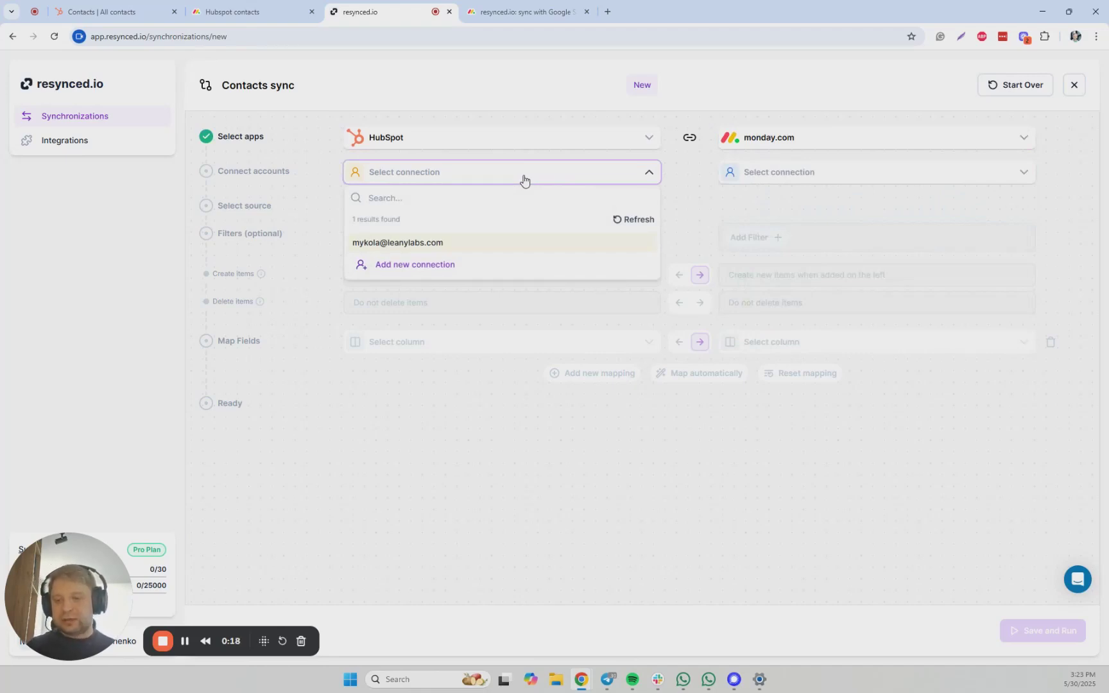
click(503, 243)
click(796, 175)
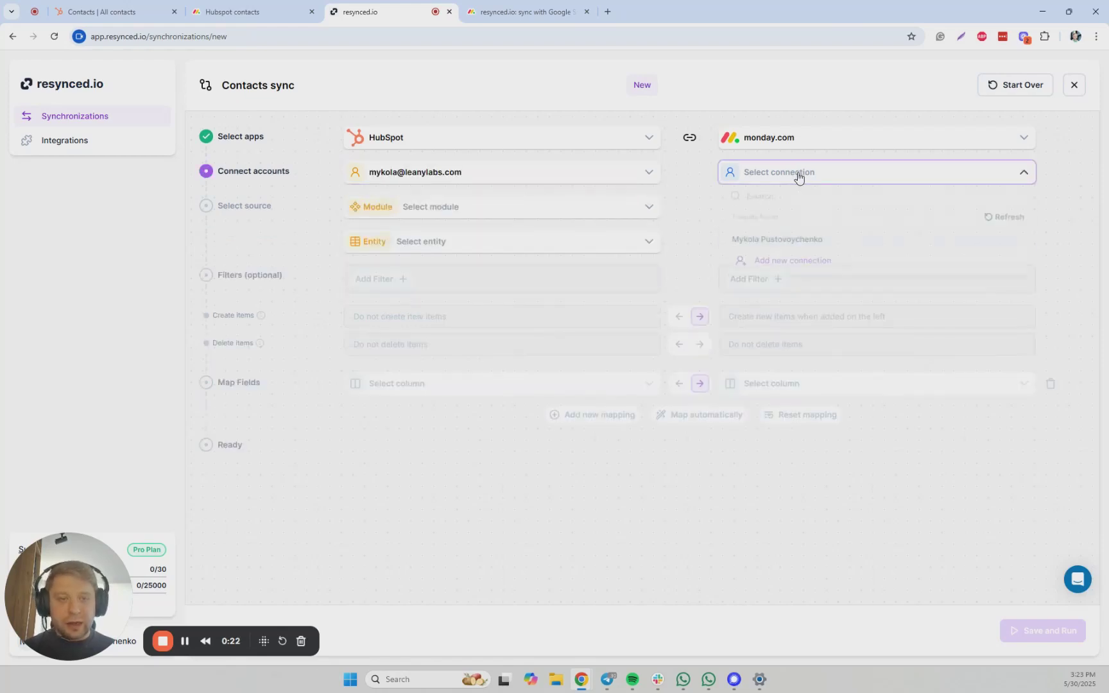
click(792, 243)
- Set the HubSpot source to the CRM module and the Contacts entity
click(566, 208)
click(502, 280)
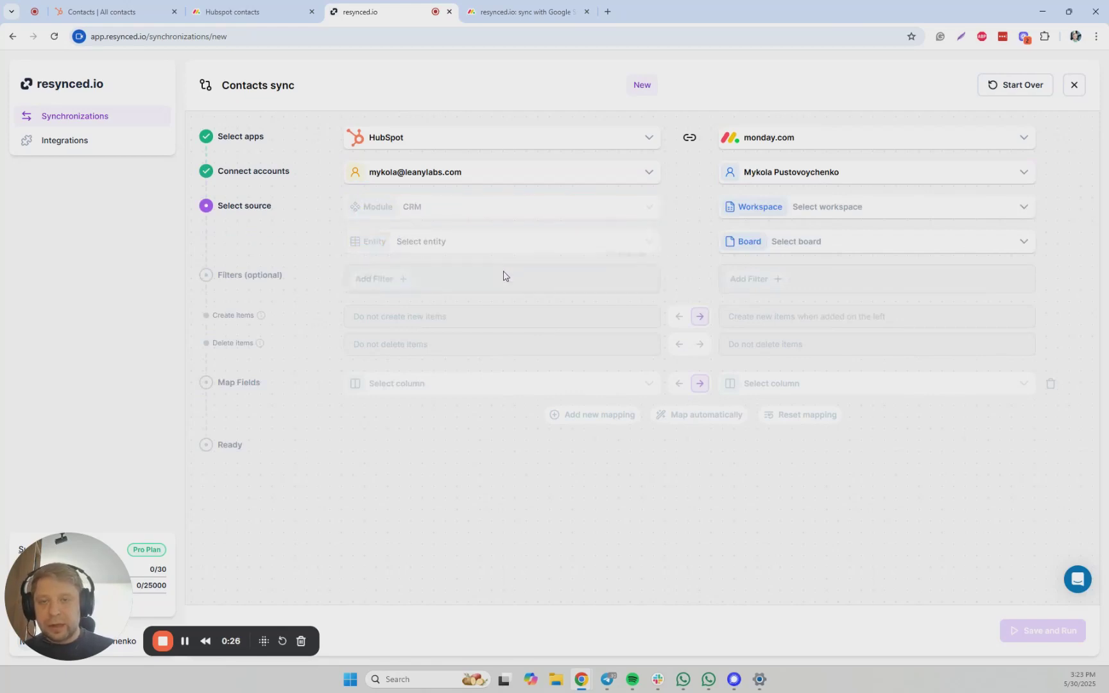
click(504, 249)
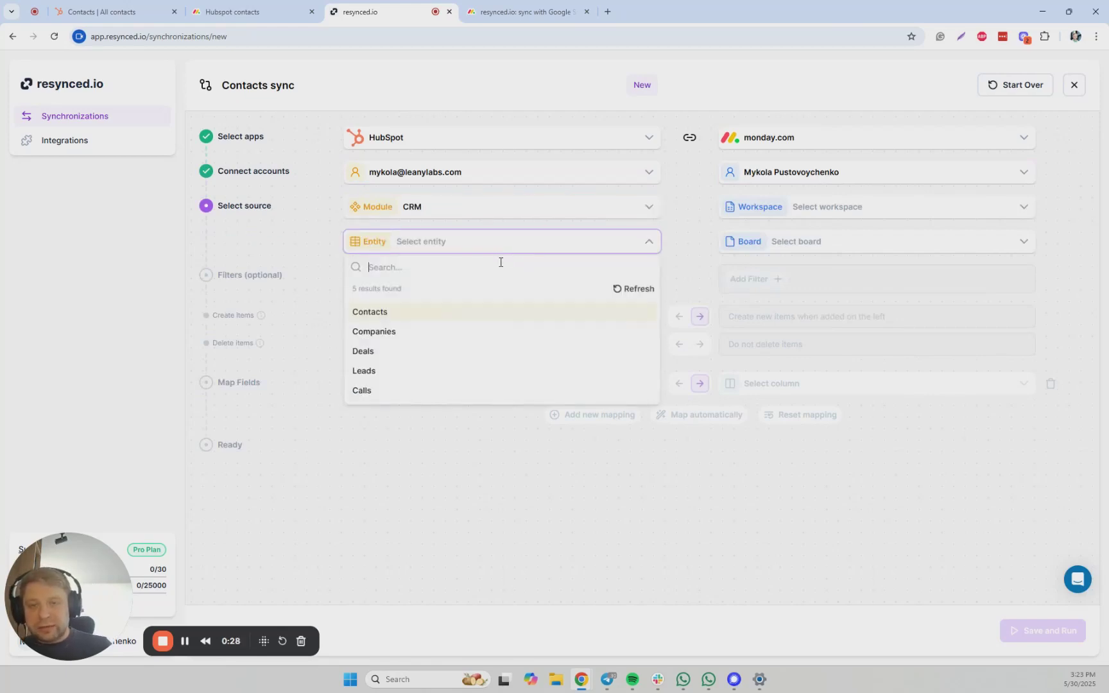
click(449, 311)
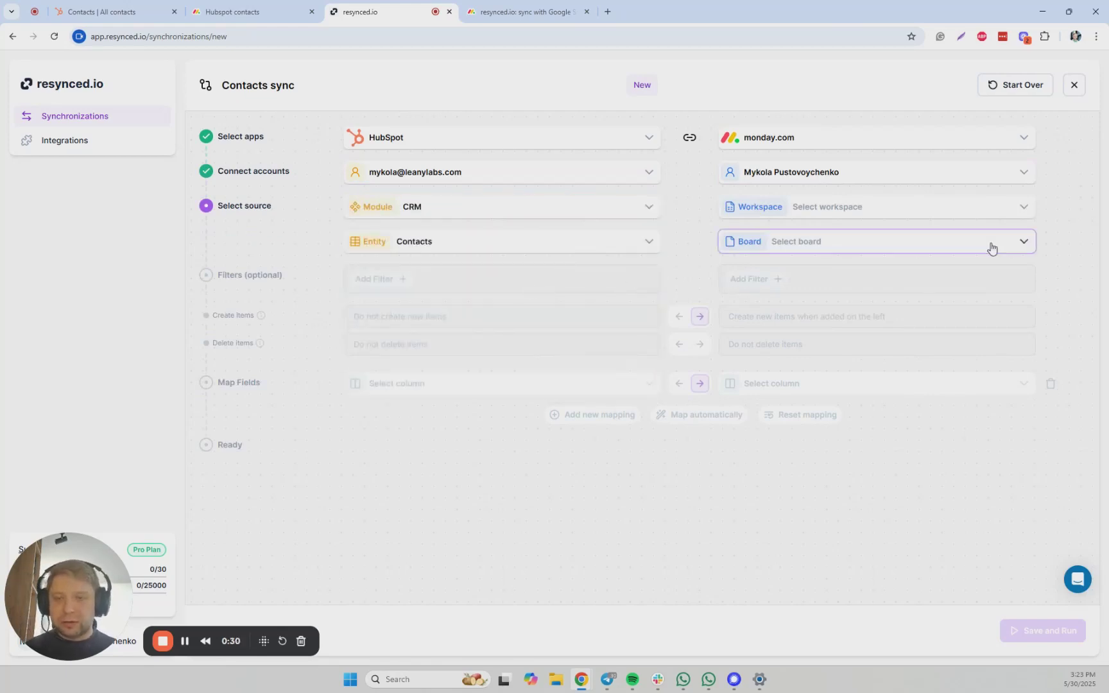
- Set the monday.com source to the resynced.io demos workspace and its Hubspot contacts board
click(952, 216)
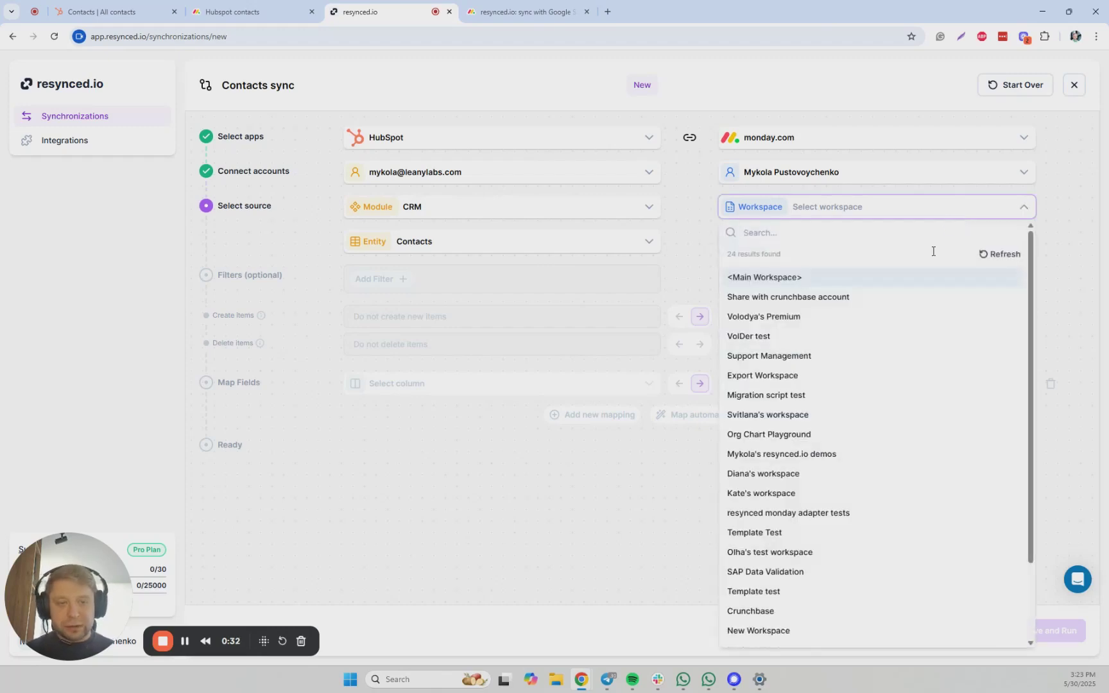
click(881, 455)
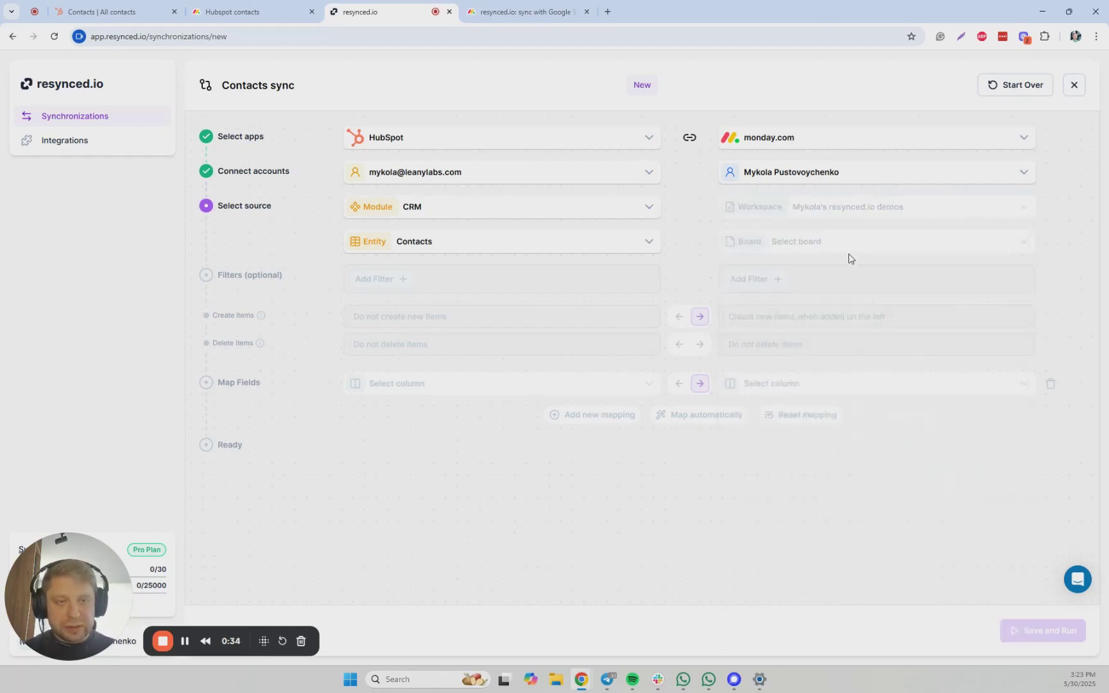
click(849, 242)
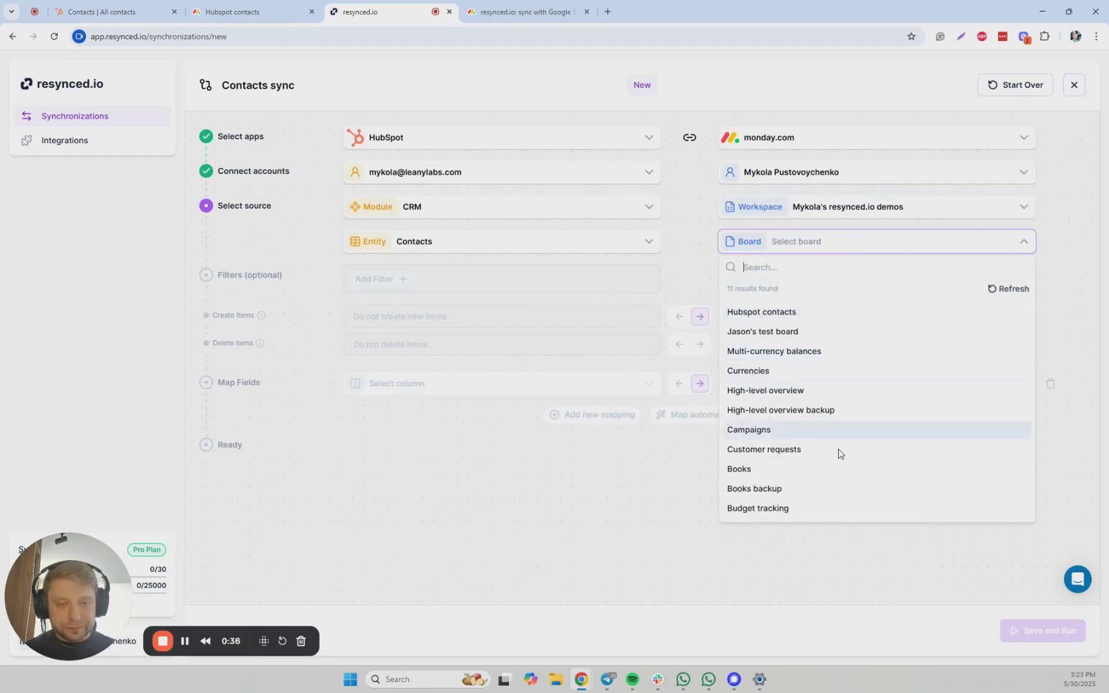
click(822, 317)
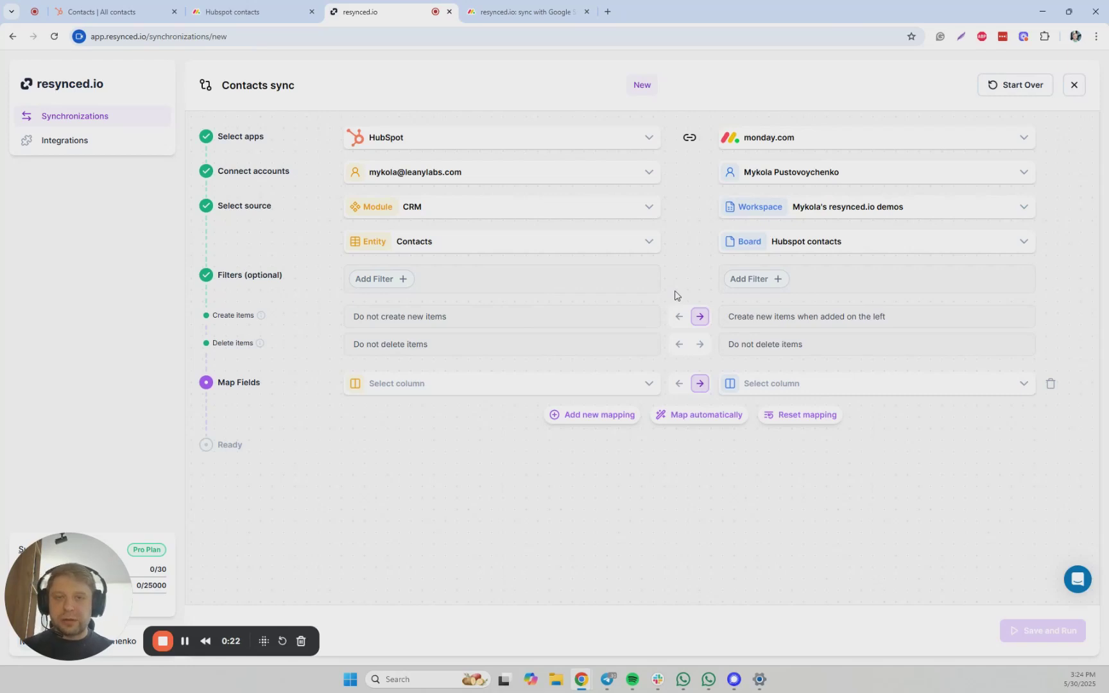
- Enable creating HubSpot items from new monday.com items as well, and map the fields automatically
click(679, 316)
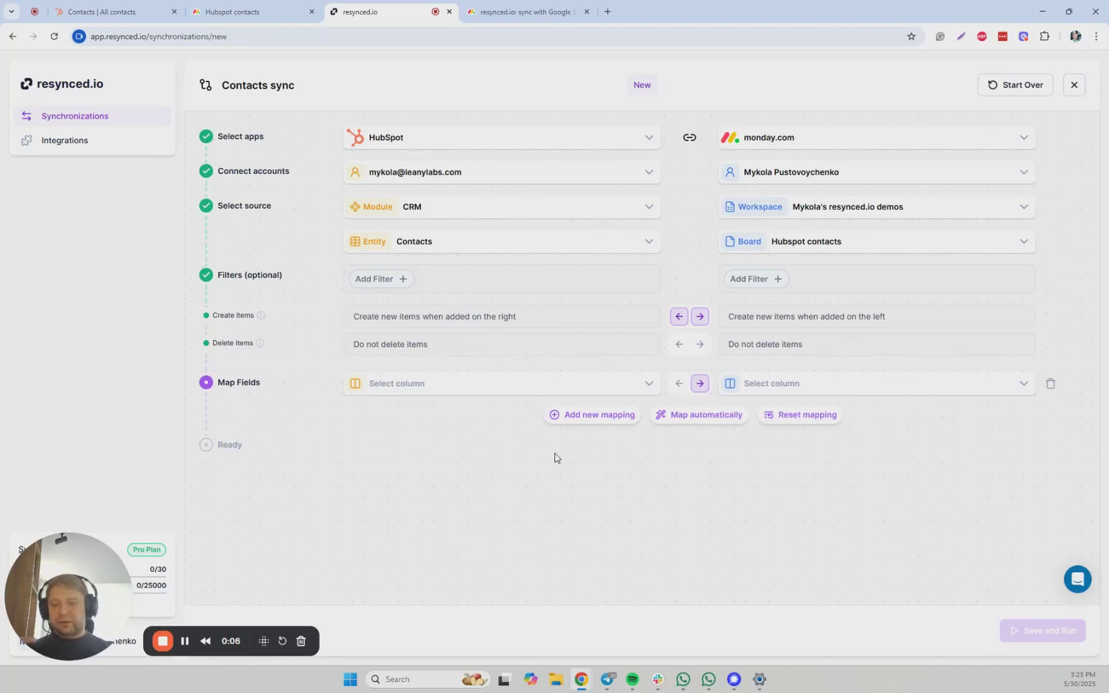
click(709, 415)
scroll(799, 568, down, 2)
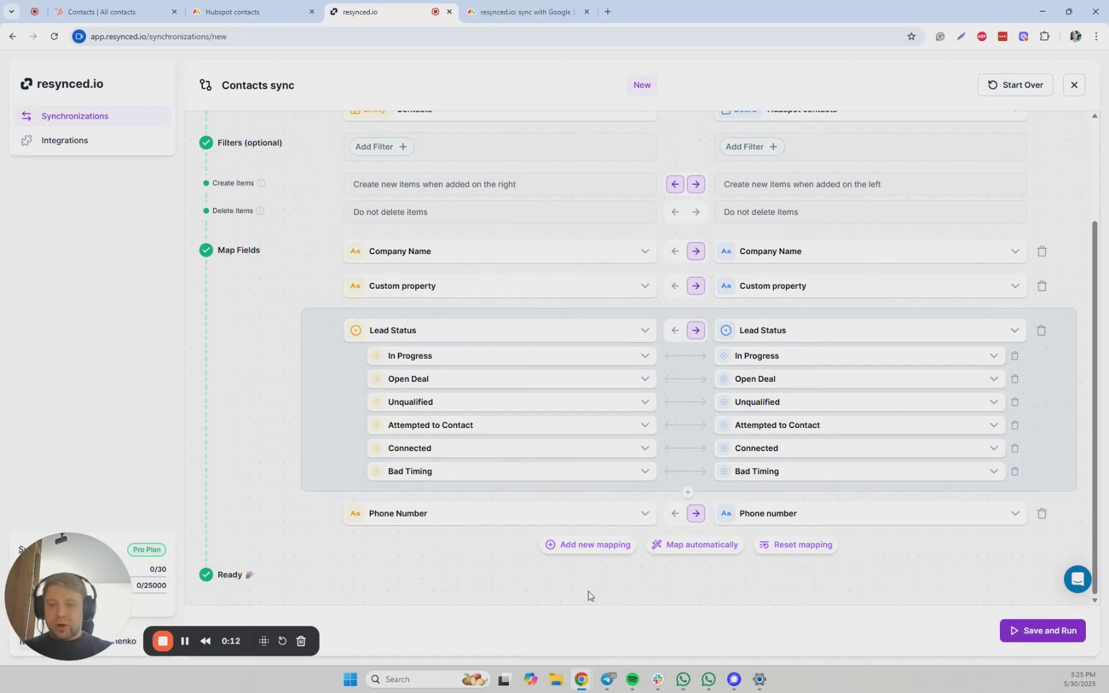
- Add a field mapping from HubSpot's Full name or email to monday.com's Item Name
click(588, 544)
click(611, 553)
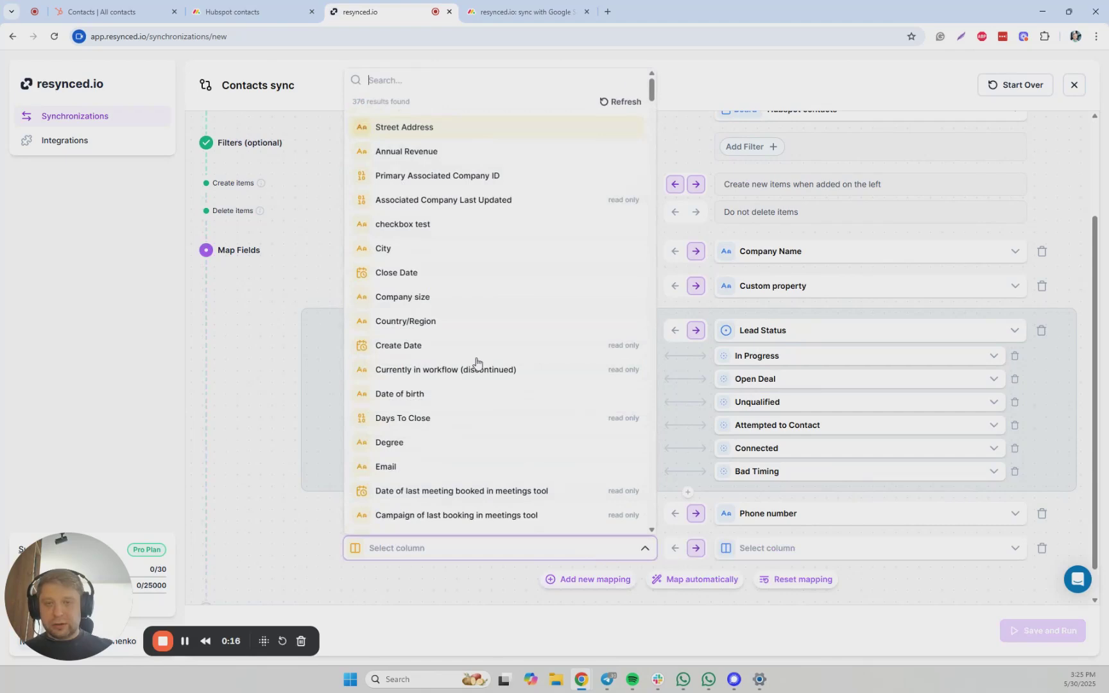
text(ful)
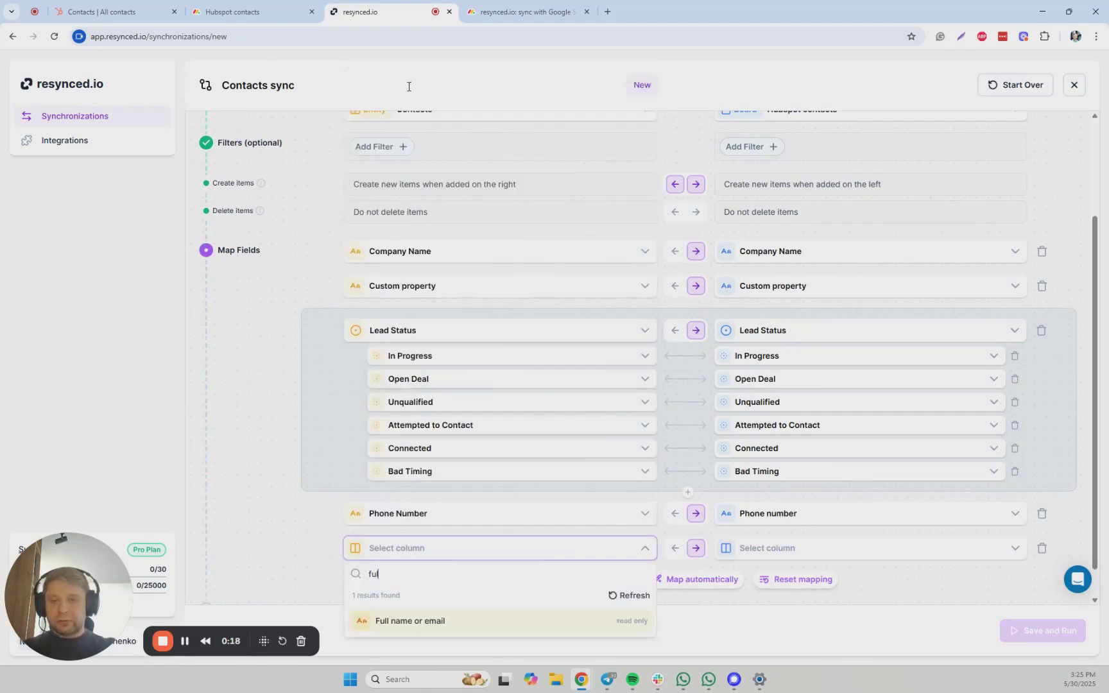
click(470, 622)
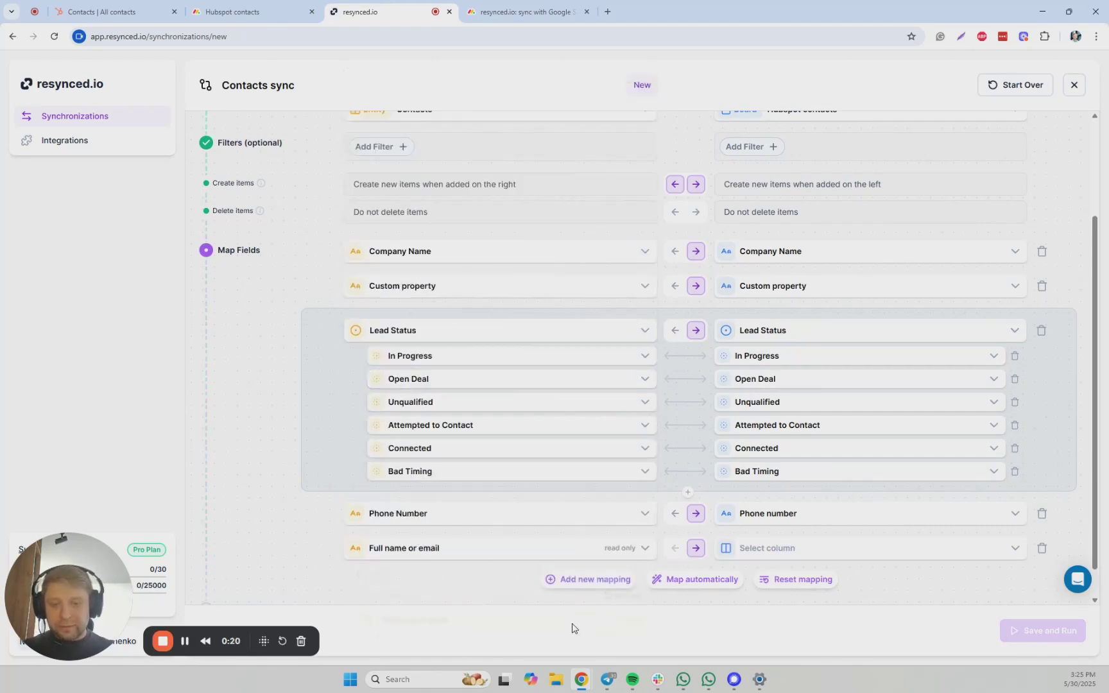
scroll(775, 546, down, 1)
click(782, 514)
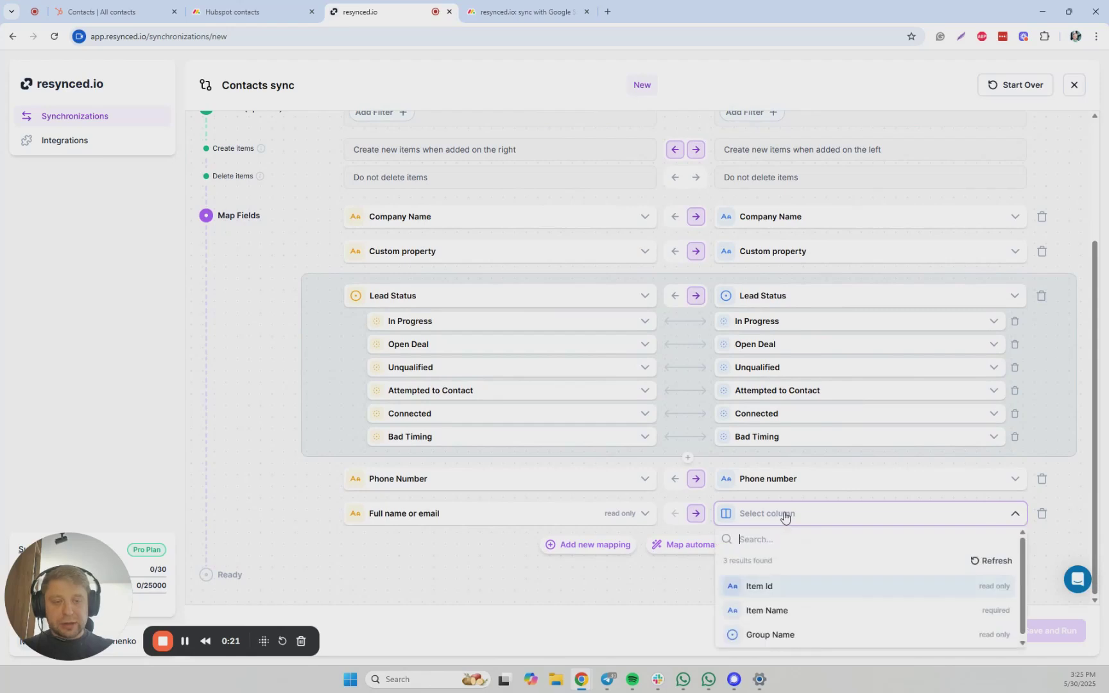
click(787, 609)
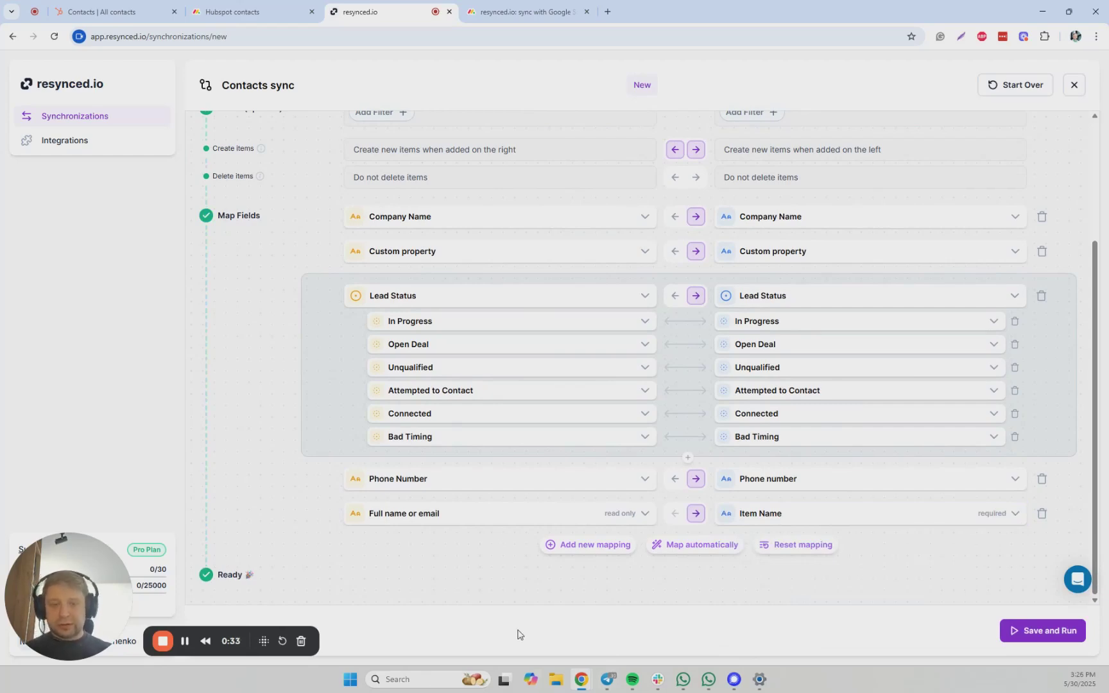
- Make the Phone Number, Lead Status, Custom property and Company Name mappings two-way, and save and run the synchronization
scroll(693, 171, up, 3)
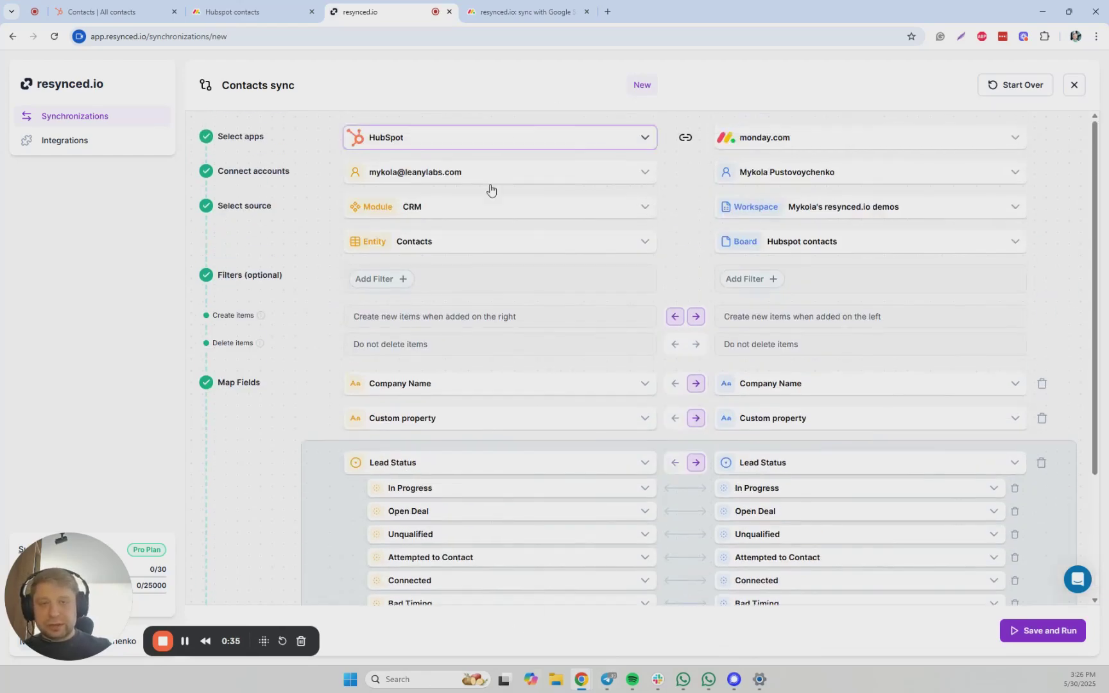
scroll(783, 363, down, 1)
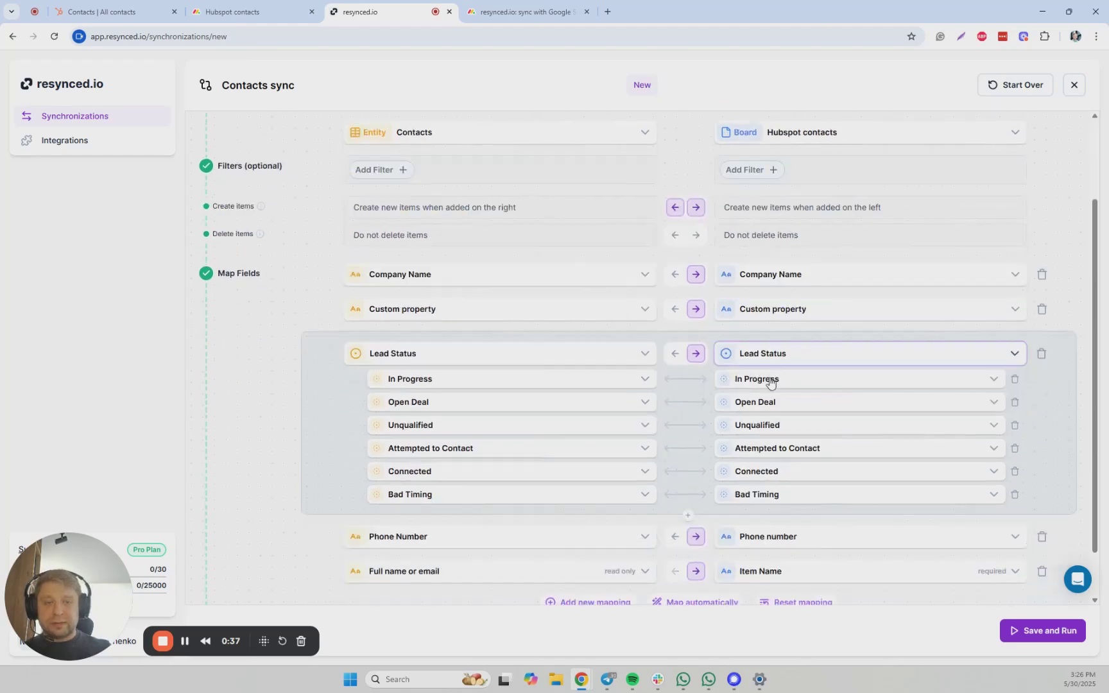
scroll(783, 363, down, 2)
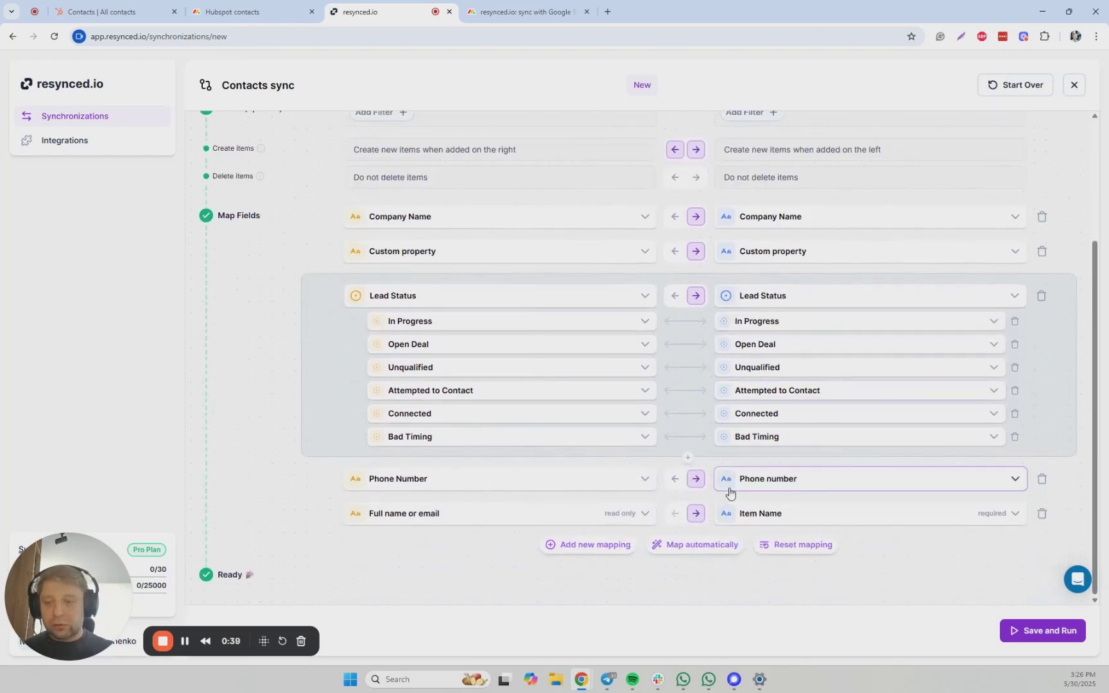
click(674, 479)
click(675, 295)
click(675, 251)
click(674, 216)
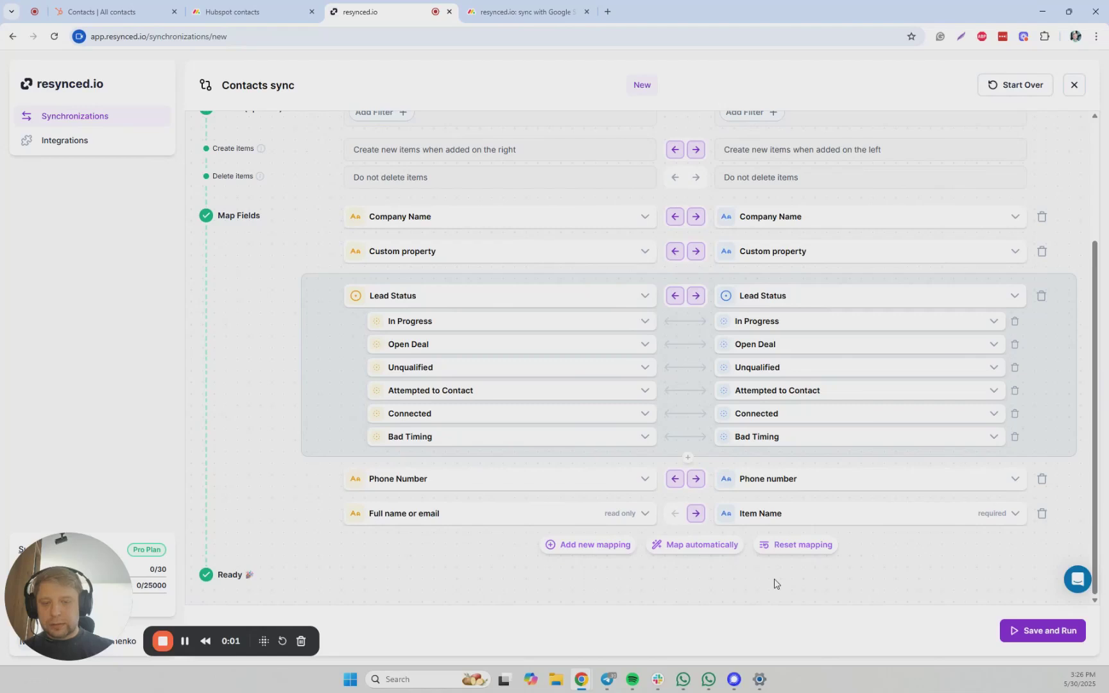
click(1027, 631)
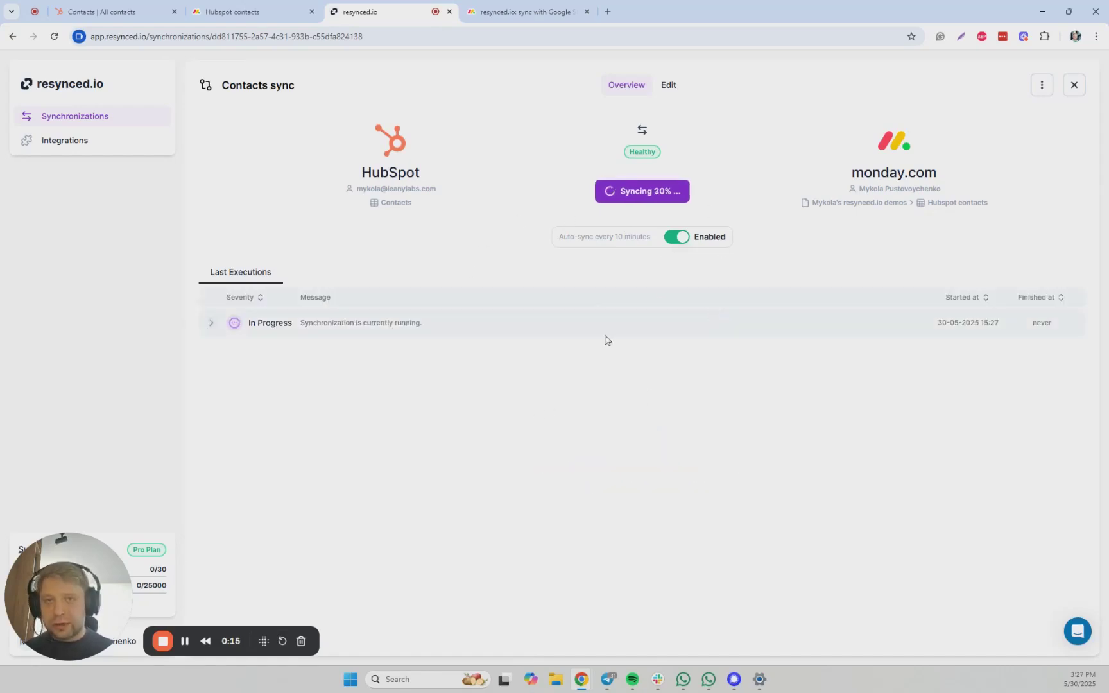
- On the monday.com board, set the first contact's Custom property to "test property from monday.com"
click(255, 12)
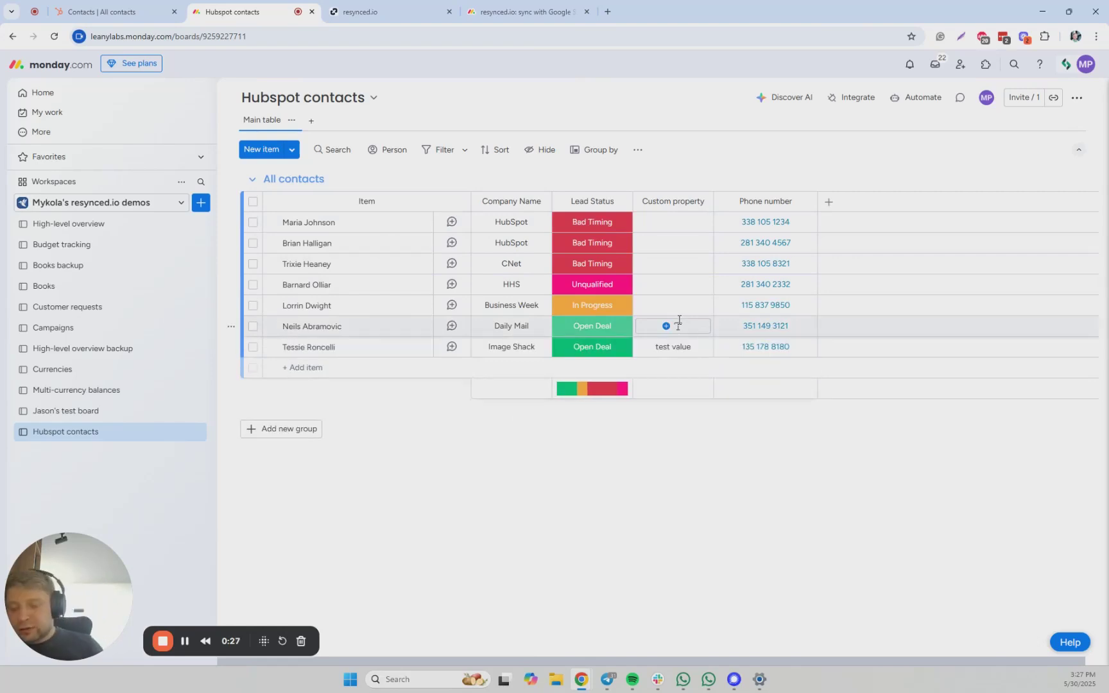
click(683, 226)
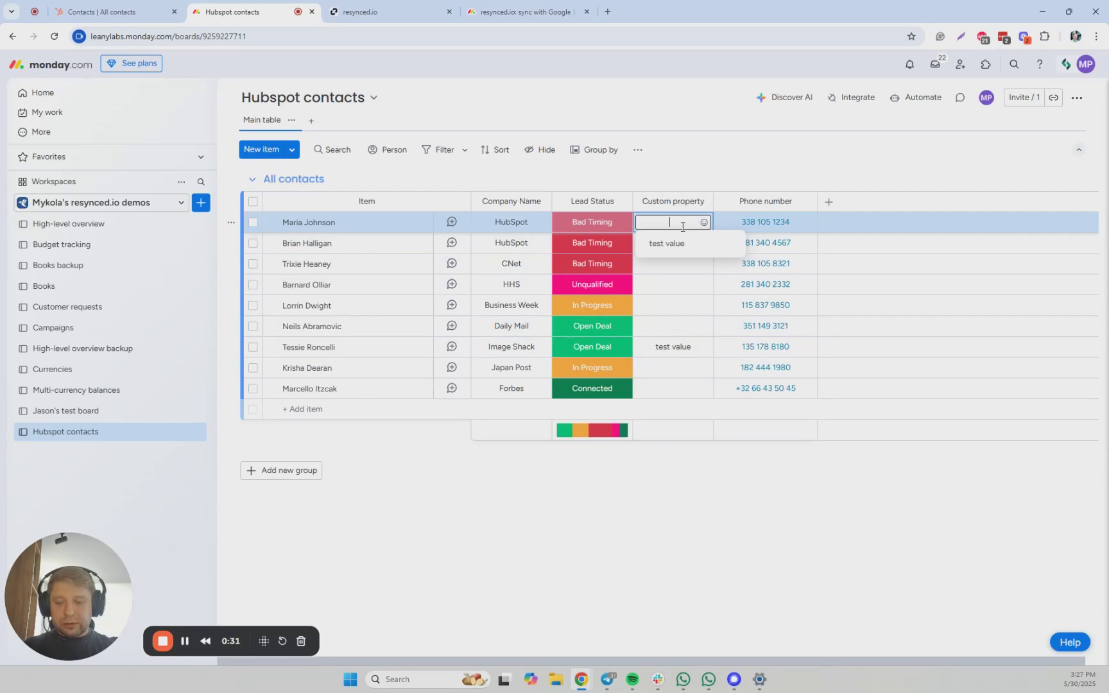
text(test p)
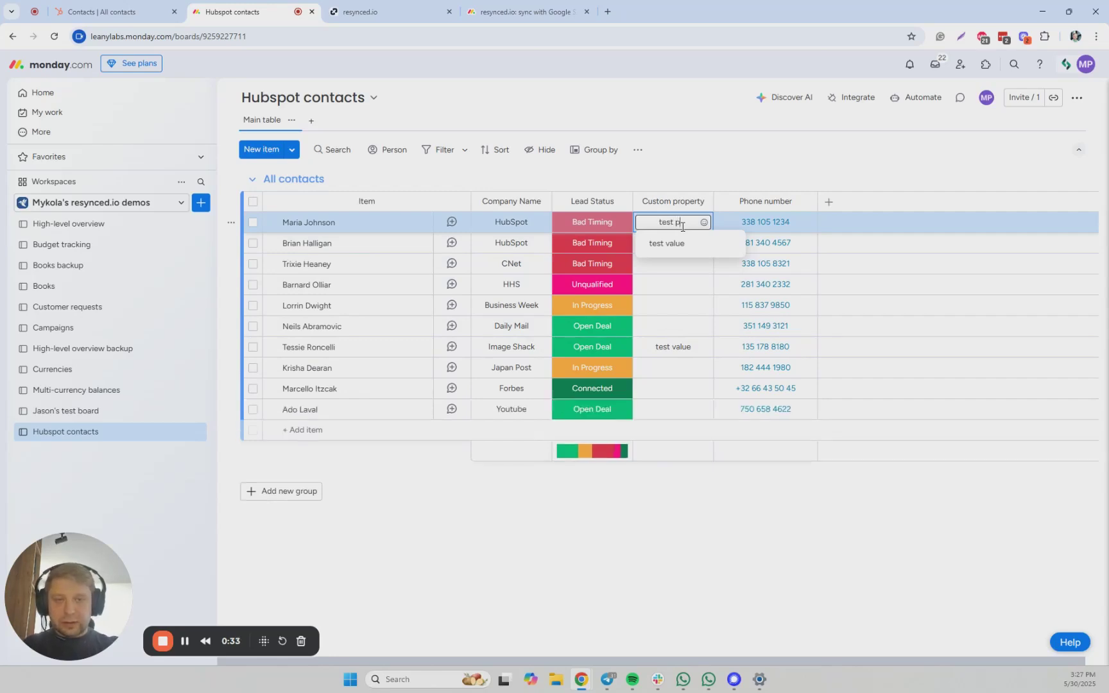
text(roperty)
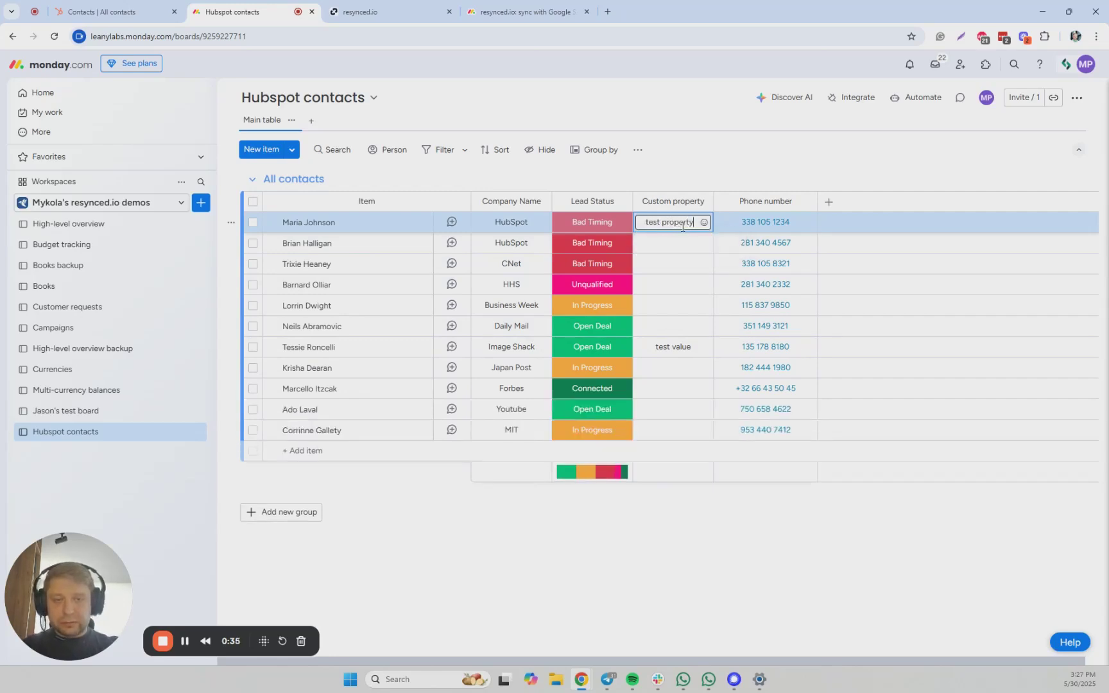
text( from monday.com)
key(Return)
- Switch to the HubSpot contacts list and set the Symantec contact's Custom property to "HubSpot test"
click(124, 13)
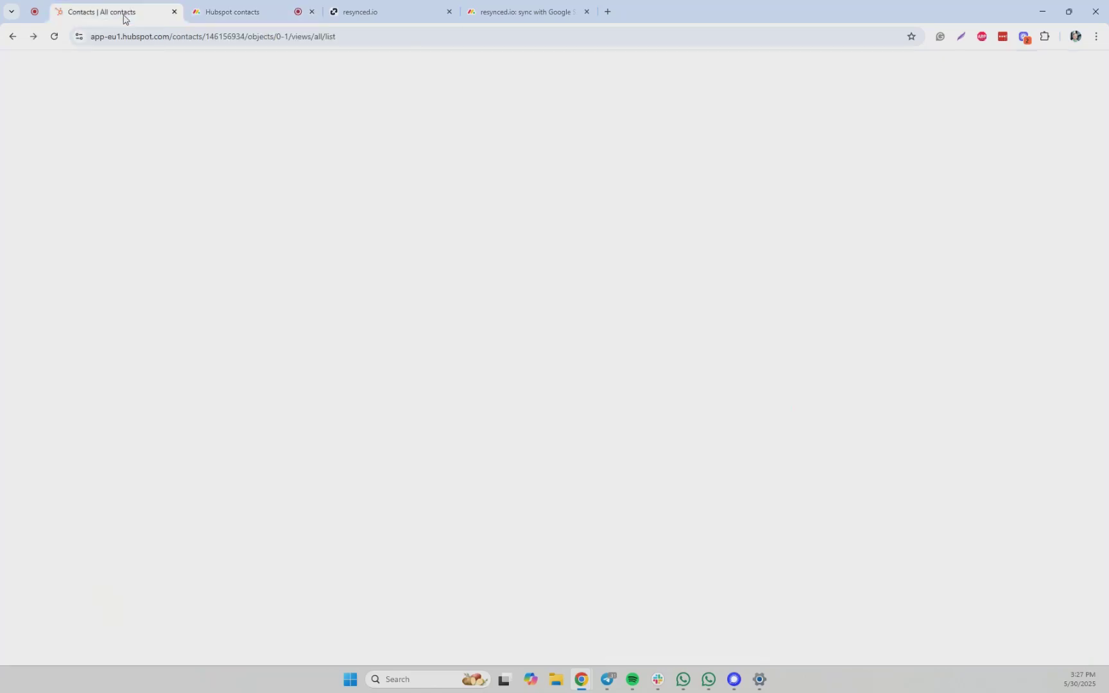
click(731, 427)
text(HubSpot)
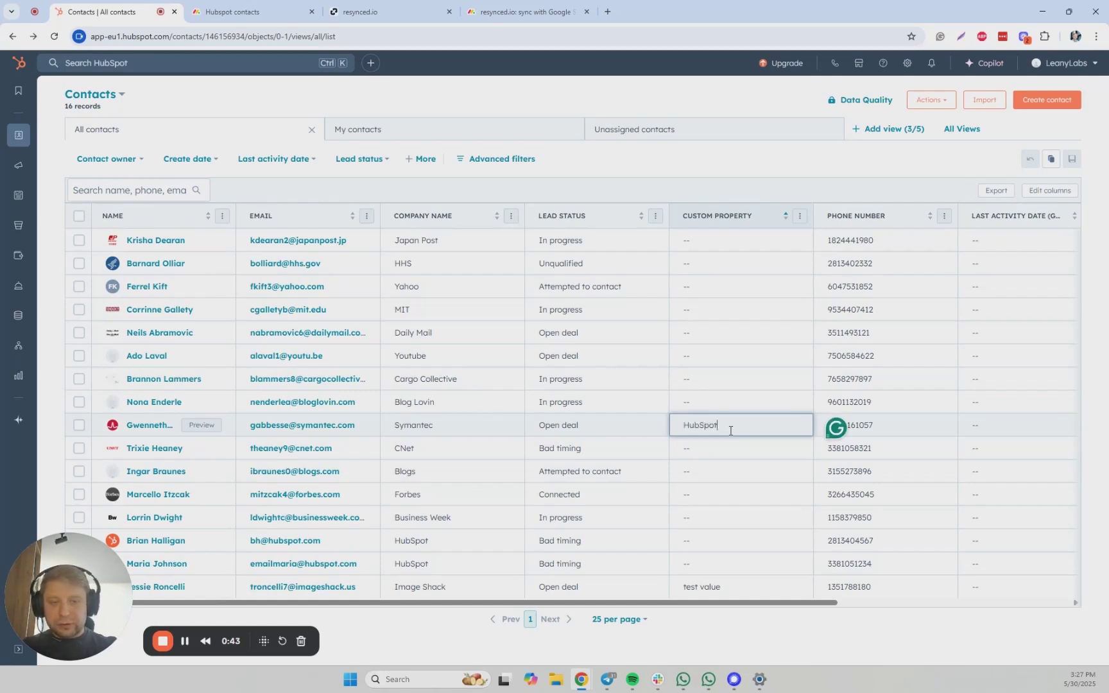
text( test)
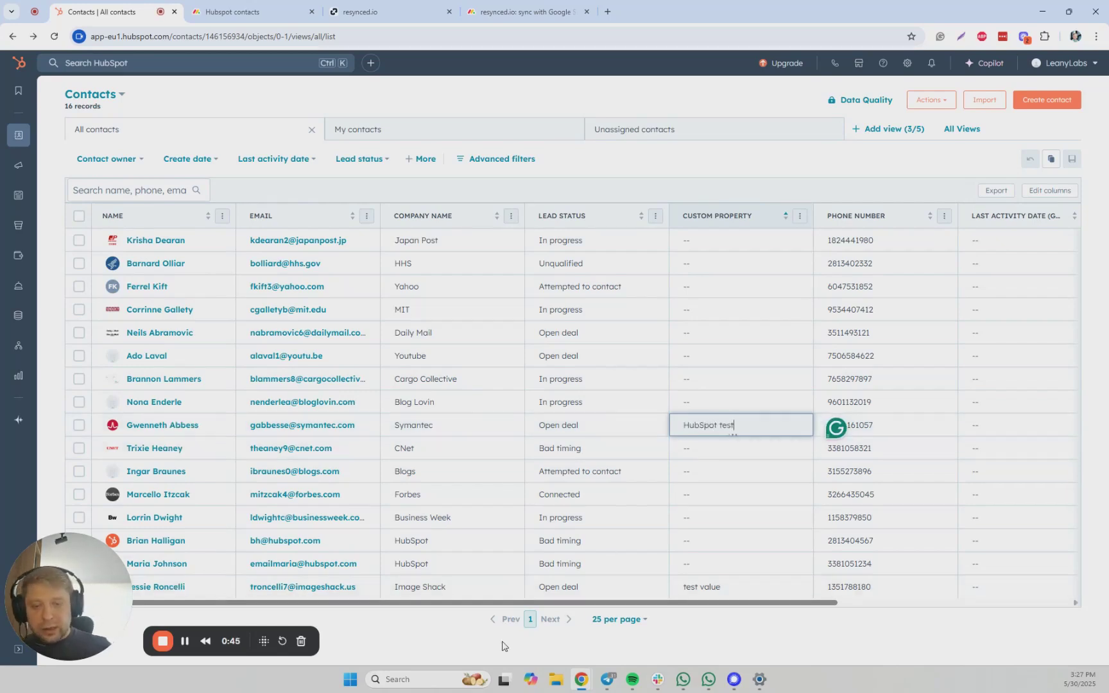
click(429, 644)
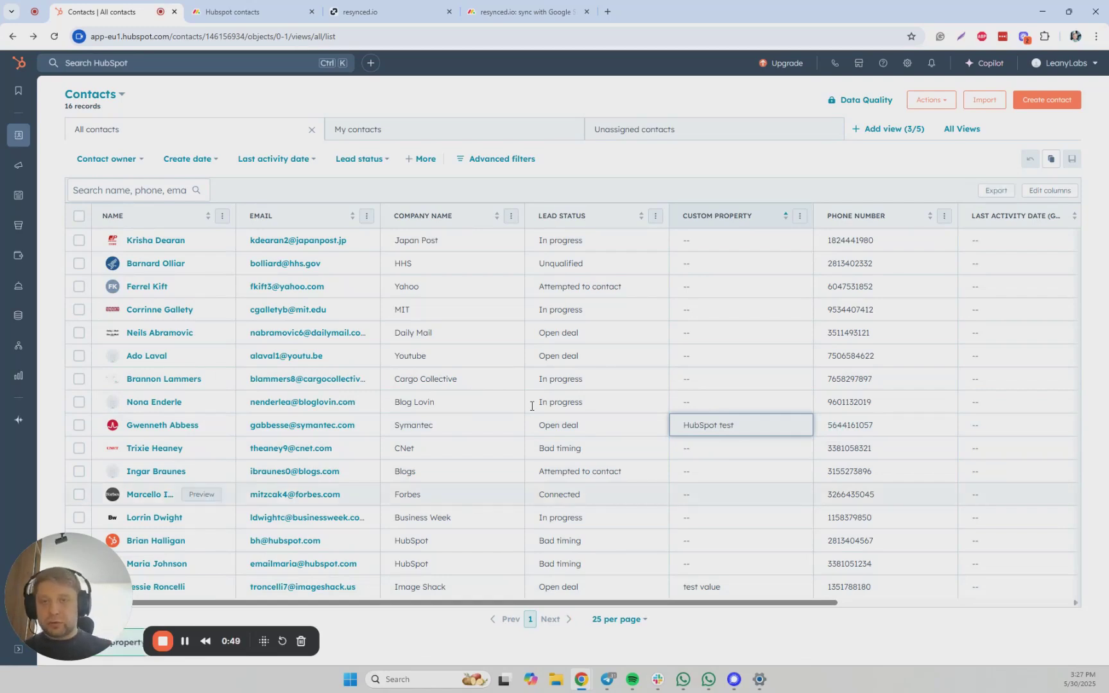
- Switch to resynced.io and run the Contacts sync between HubSpot and monday.com again
click(389, 12)
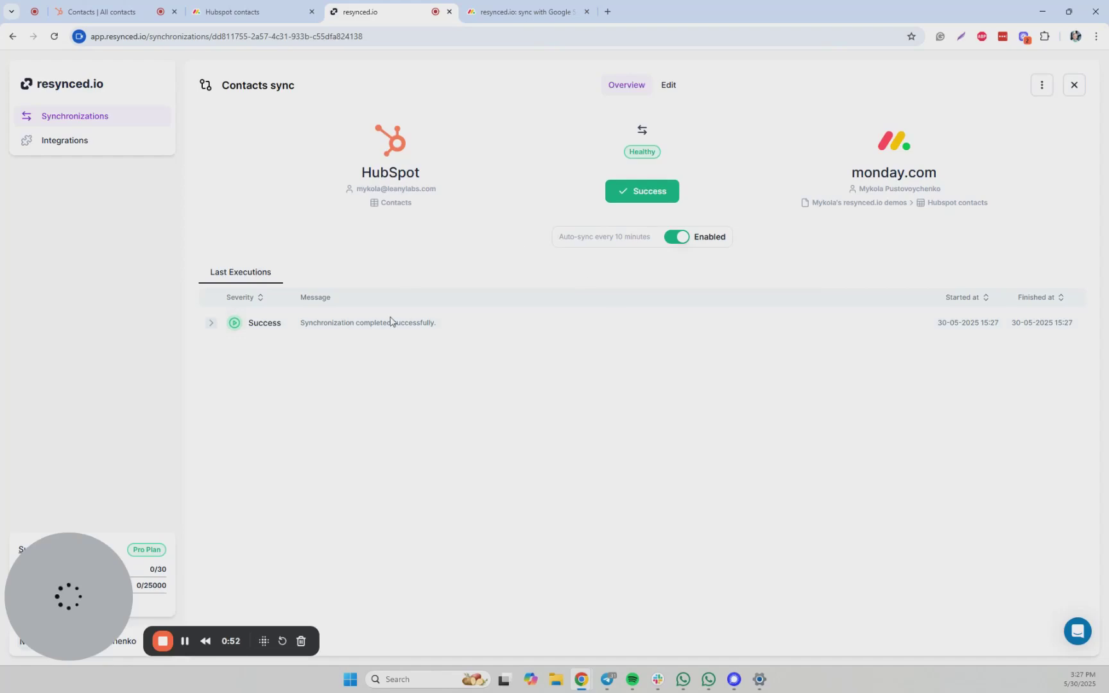
click(644, 192)
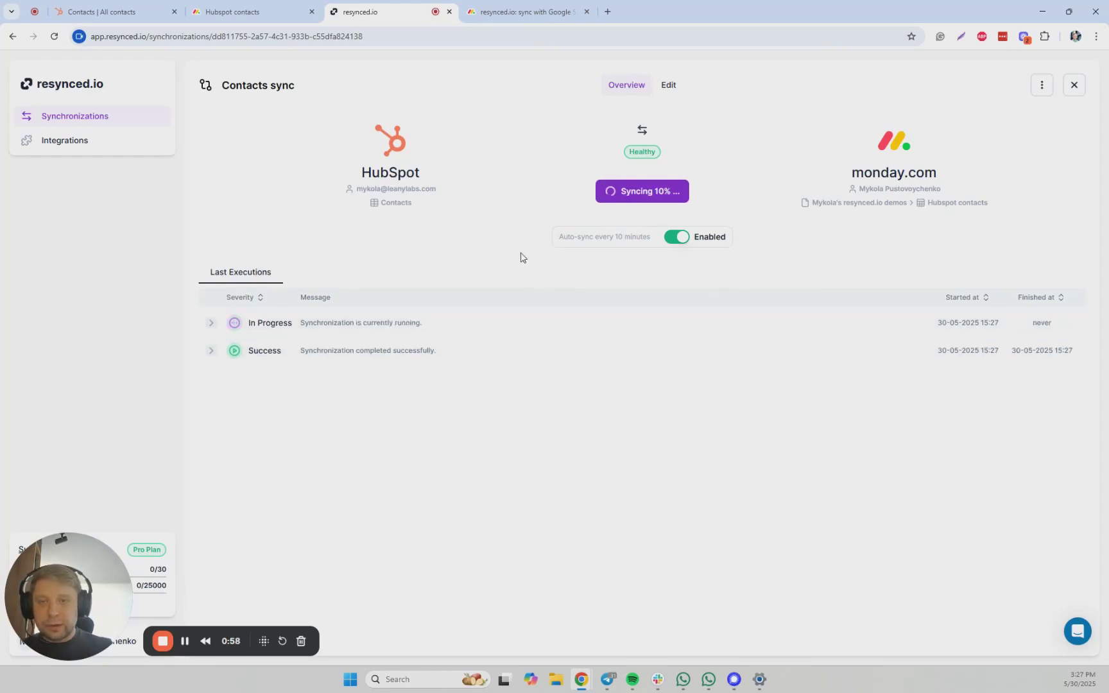
- Check the Custom property column on the monday.com board, and reload the HubSpot contacts list to check the synced values
click(252, 13)
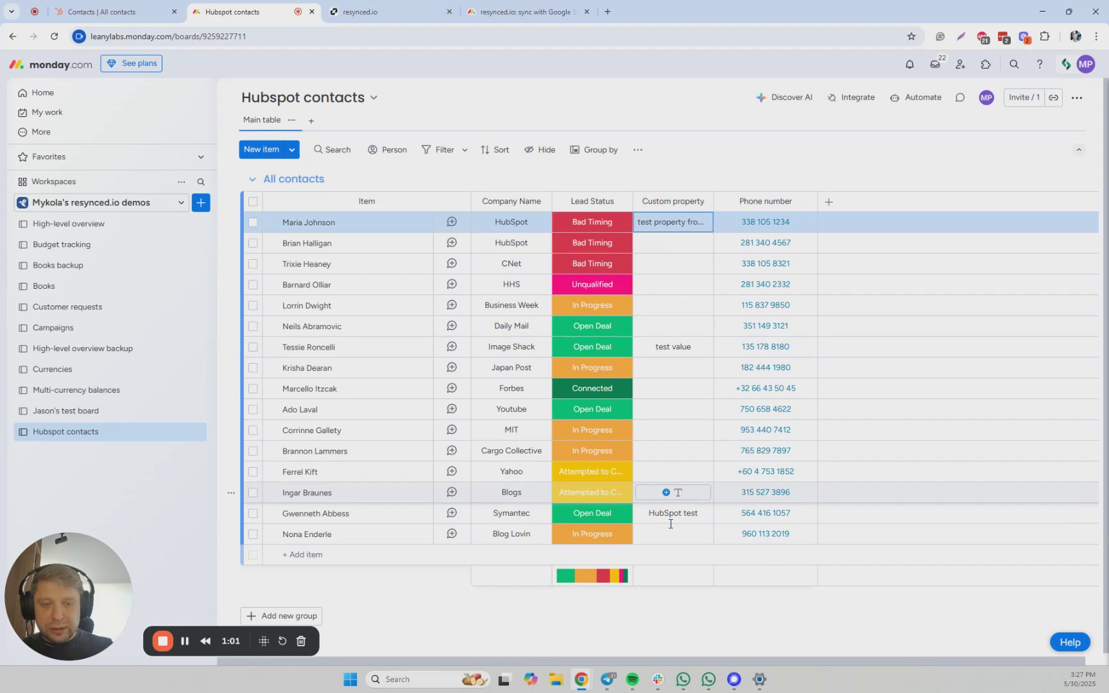
click(114, 12)
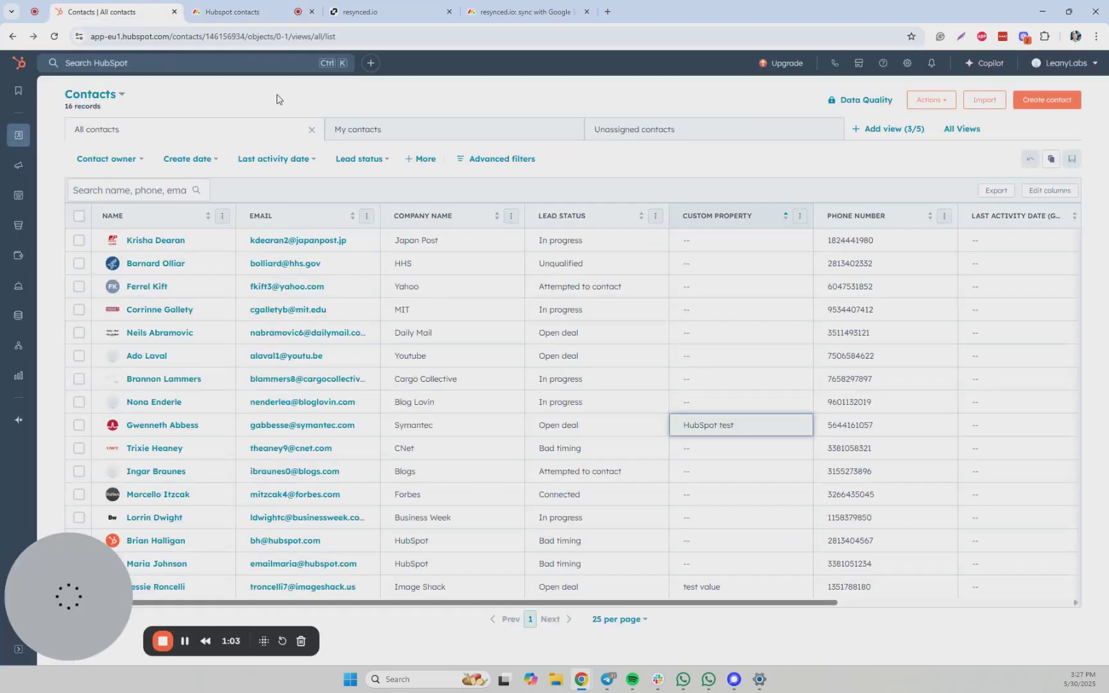
click(55, 37)
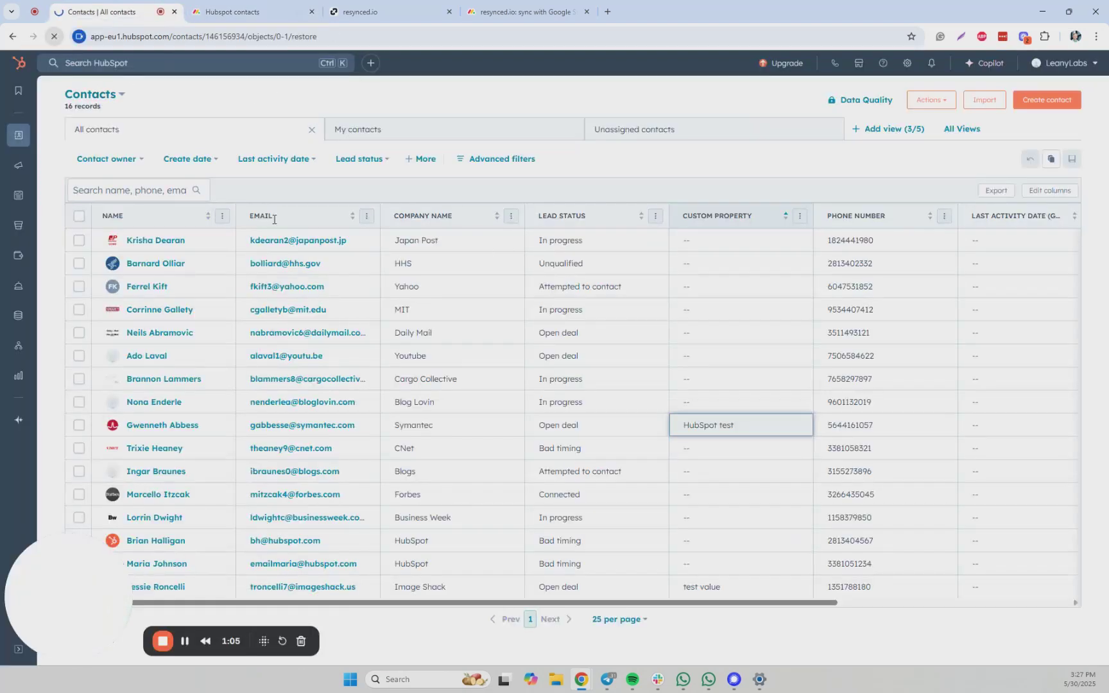